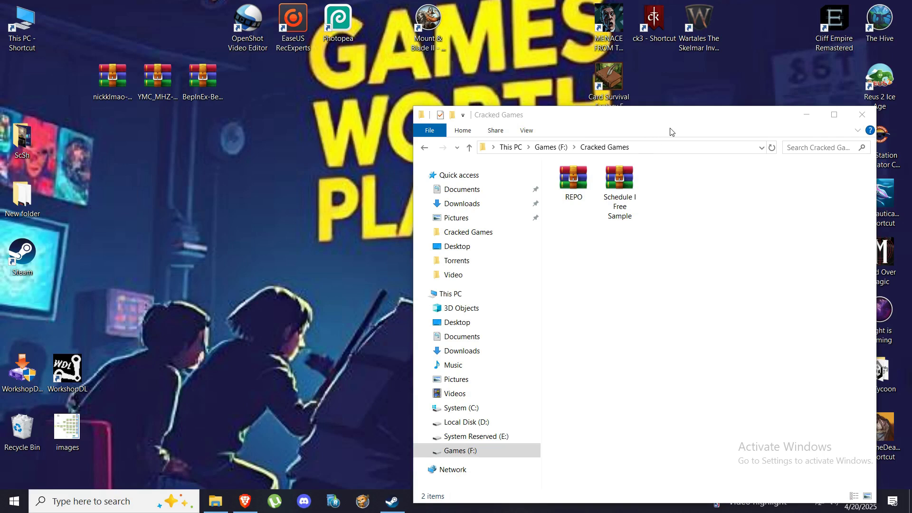
Move the Cracked Games window higher to get at the REPO archive.
left_click_drag(679, 107, 700, 147)
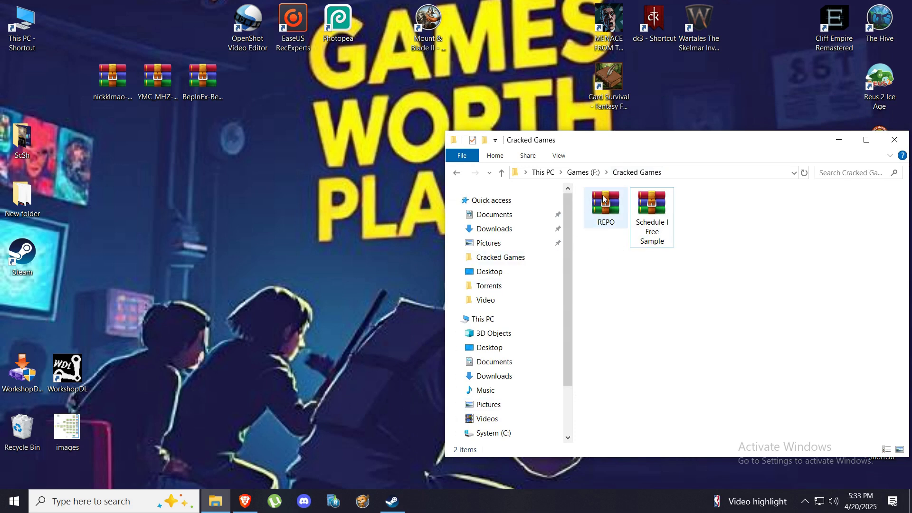
mouse_move(606, 208)
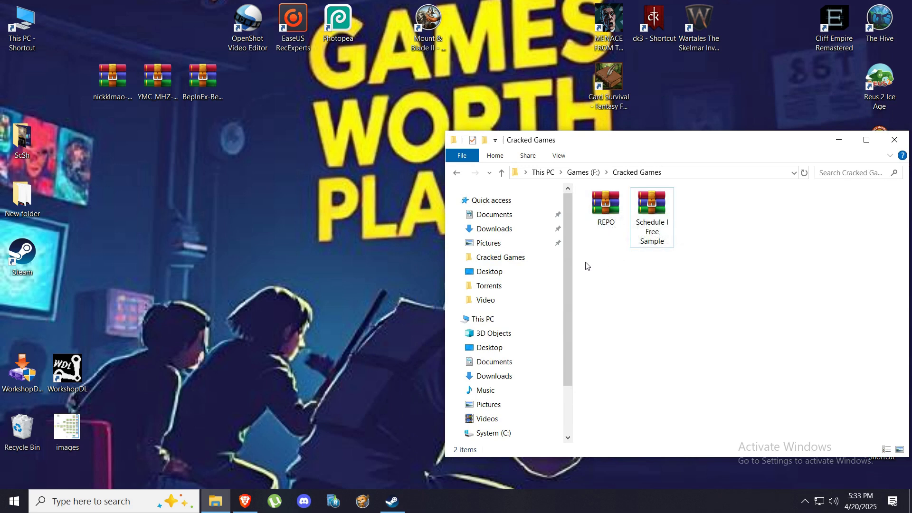
Extract the REPO archive onto the desktop as a REPO folder.
left_click_drag(606, 205, 255, 205)
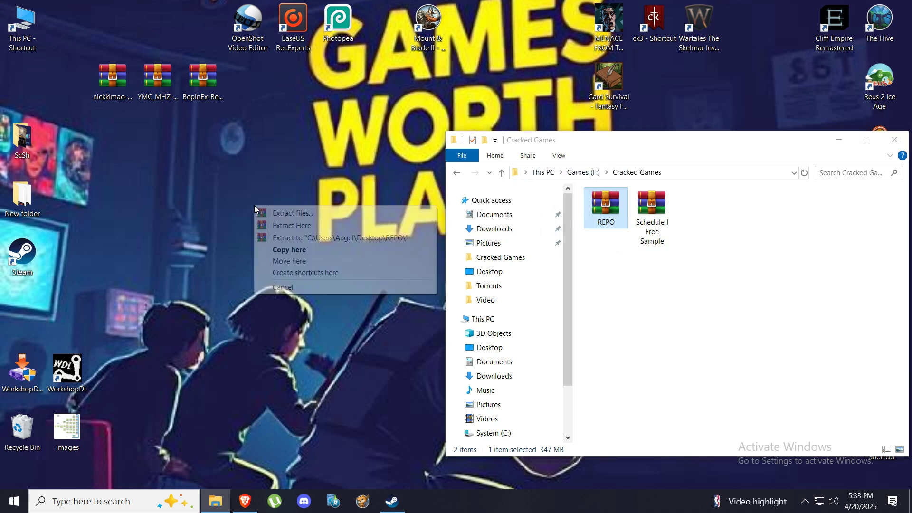
left_click(289, 226)
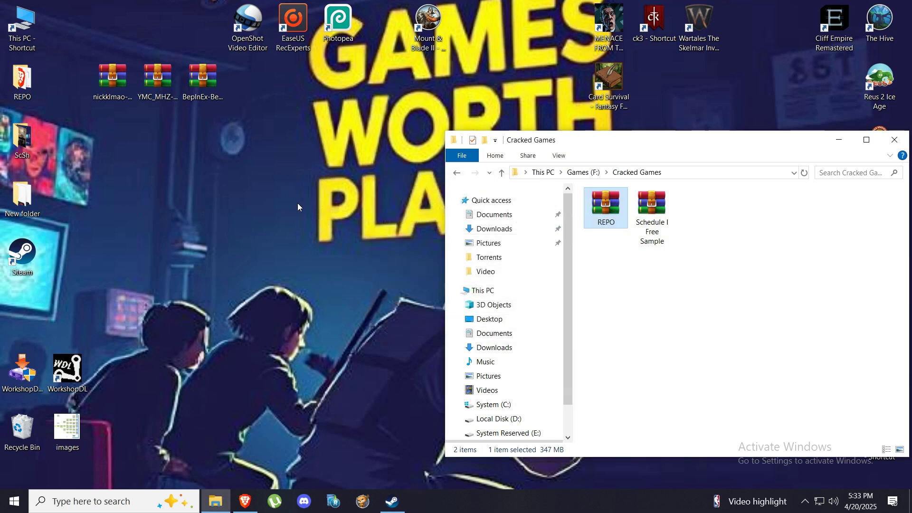
left_click_drag(21, 82, 248, 200)
left_click(313, 180)
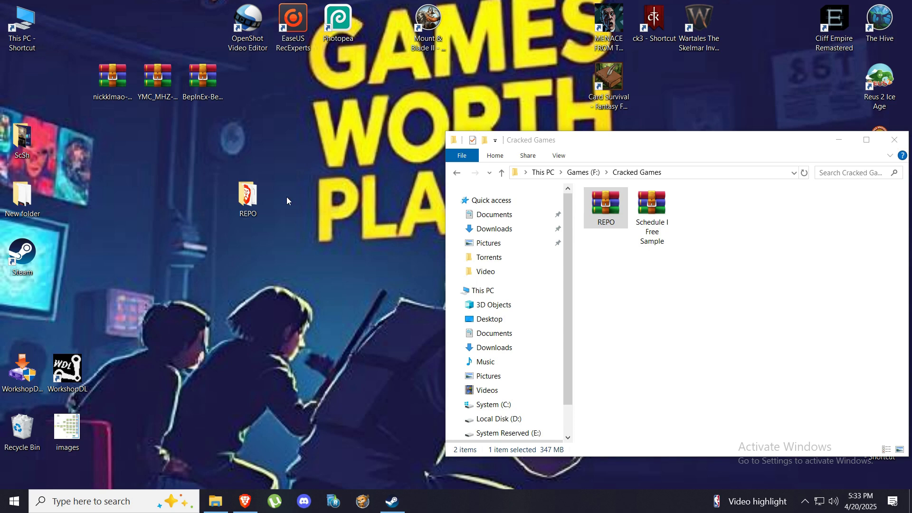
Close Cracked Games, open the extracted REPO folder, and bring Brave to the front.
left_click(894, 140)
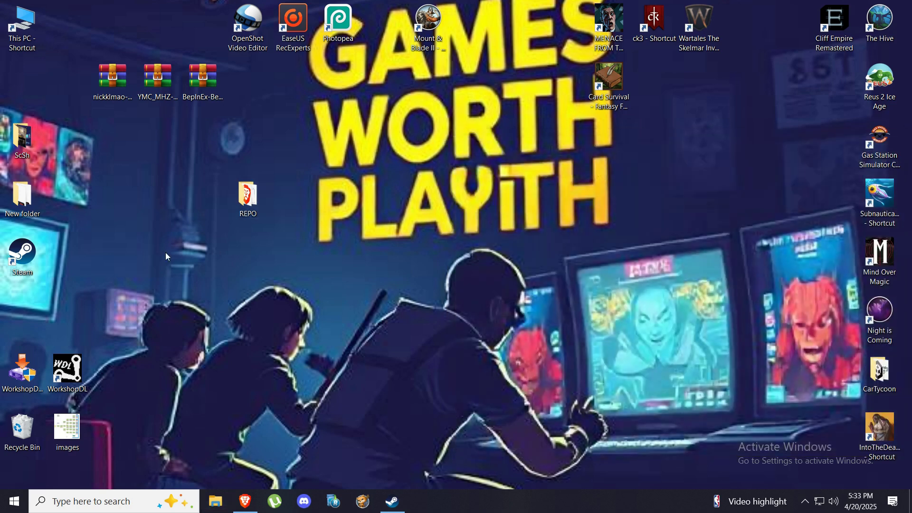
double_click(258, 202)
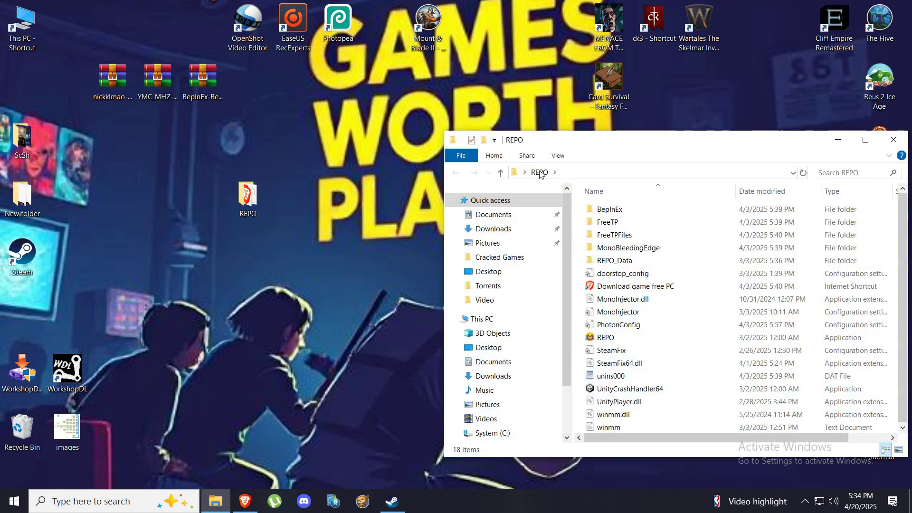
left_click_drag(661, 139, 548, 105)
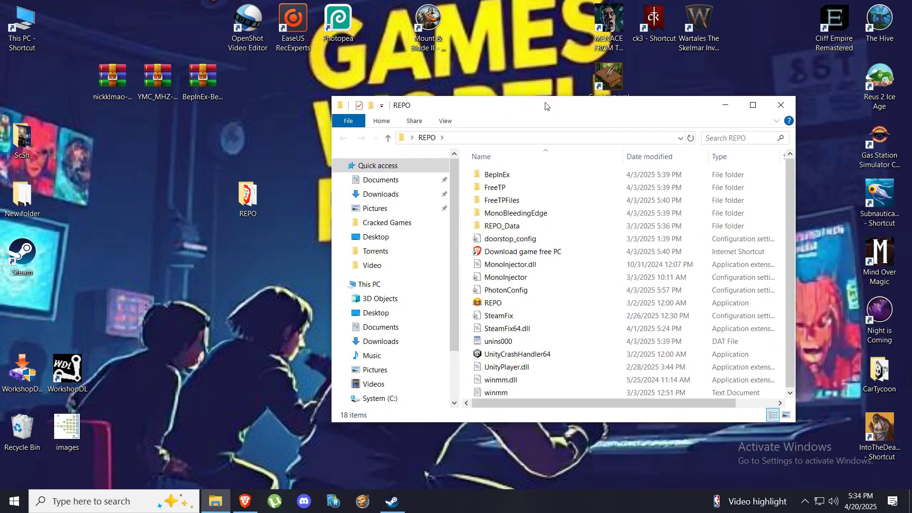
left_click(245, 501)
Open Thunderstore's R.E.P.O. mods from the 'repo mods' results, sort by most downloaded, and open MoreHead.
left_click(325, 4)
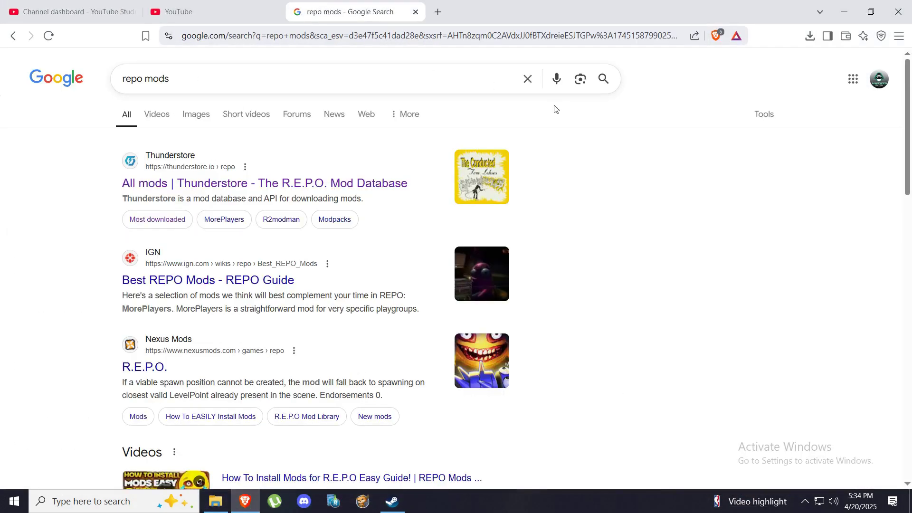
left_click(603, 78)
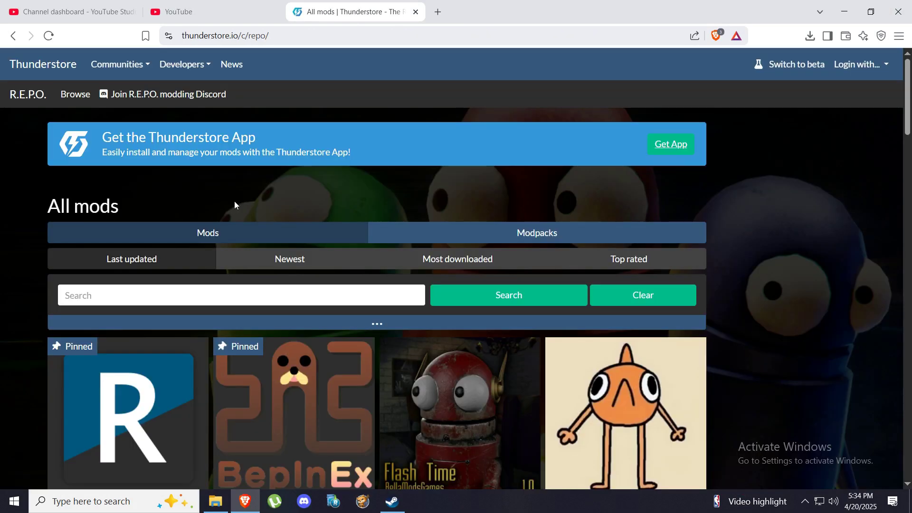
scroll(454, 204, "down", 2)
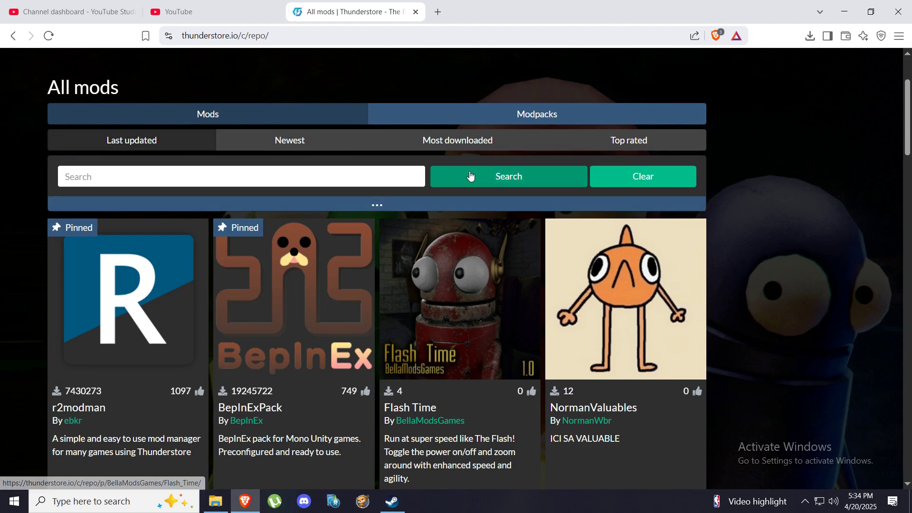
left_click(437, 150)
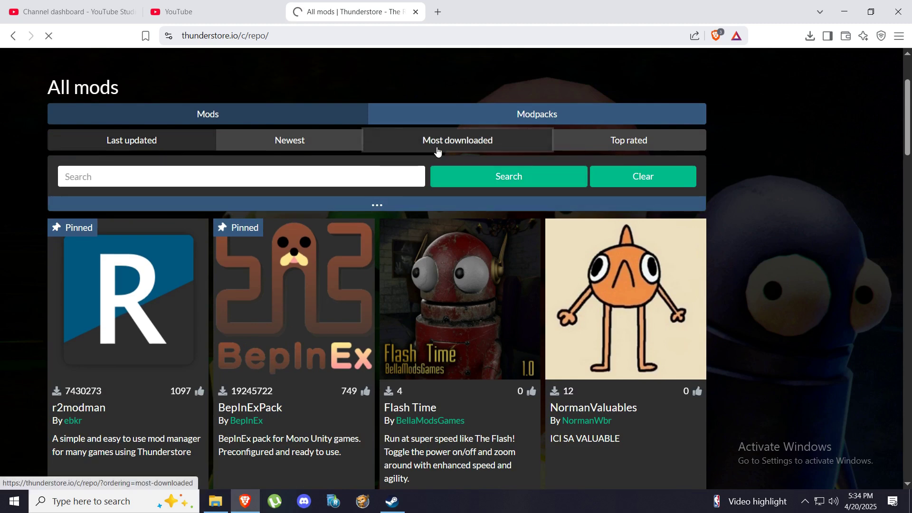
scroll(281, 169, "down", 5)
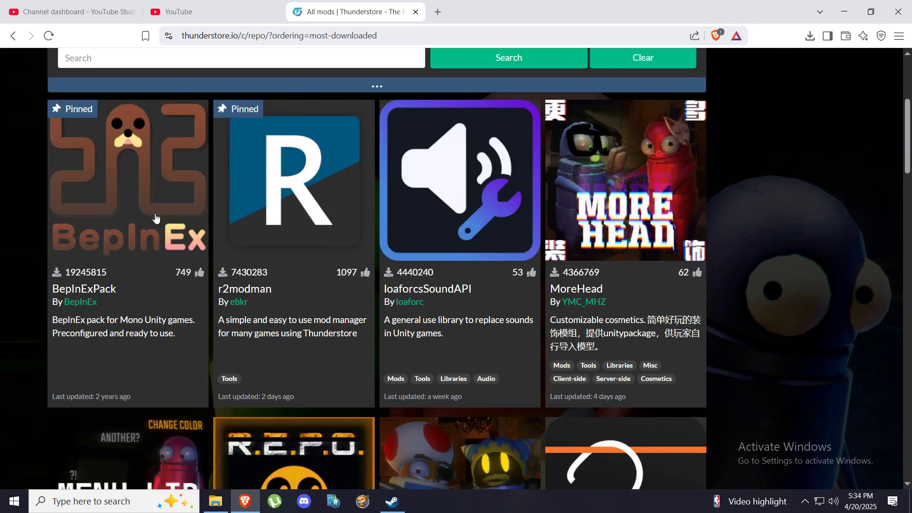
left_click(632, 200)
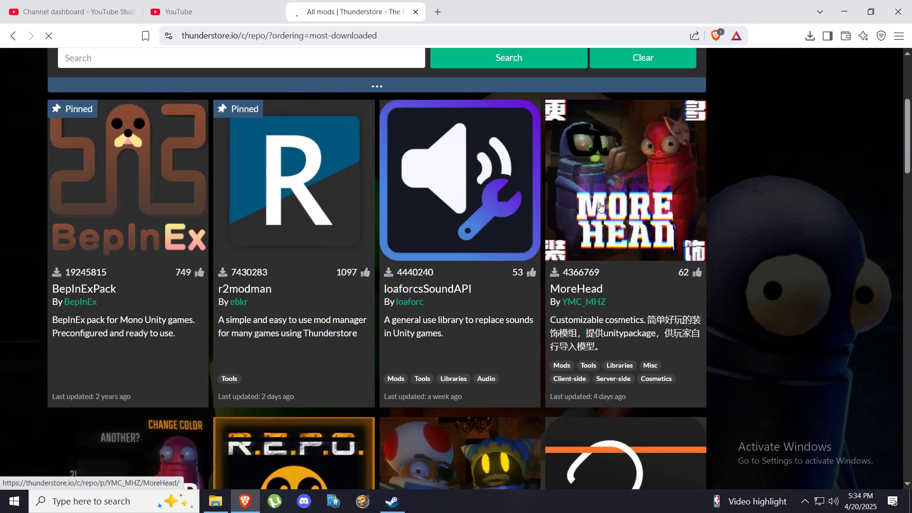
Confirm MoreHead requires MenuLib and MenuLib requires BepInExPack, then minimize the browser.
scroll(158, 262, "down", 1)
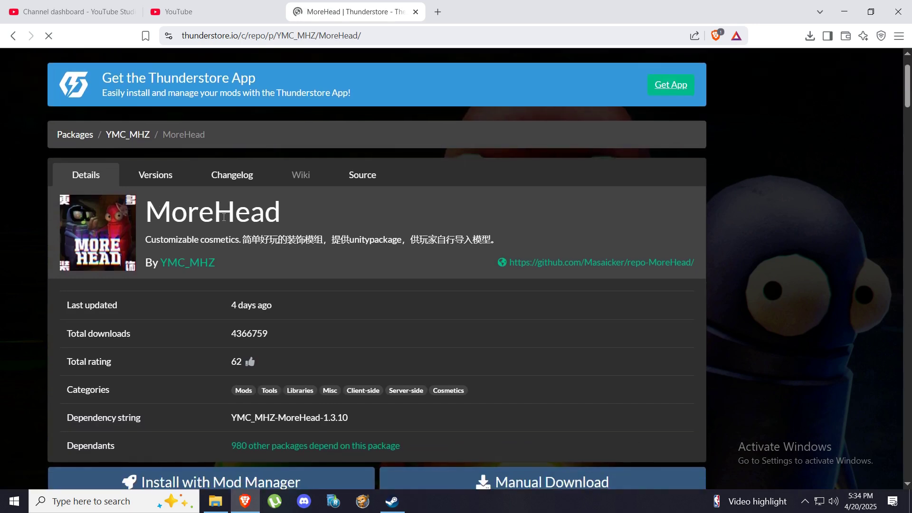
scroll(227, 215, "down", 2)
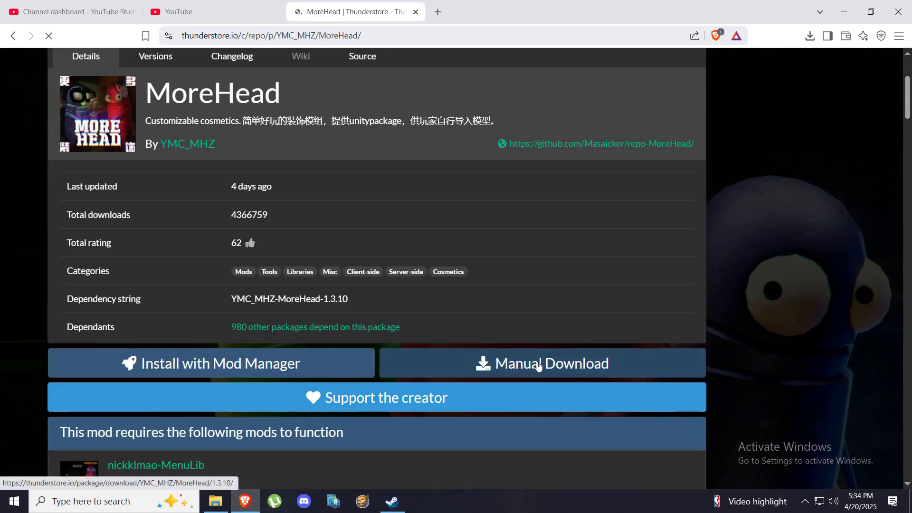
scroll(413, 233, "down", 4)
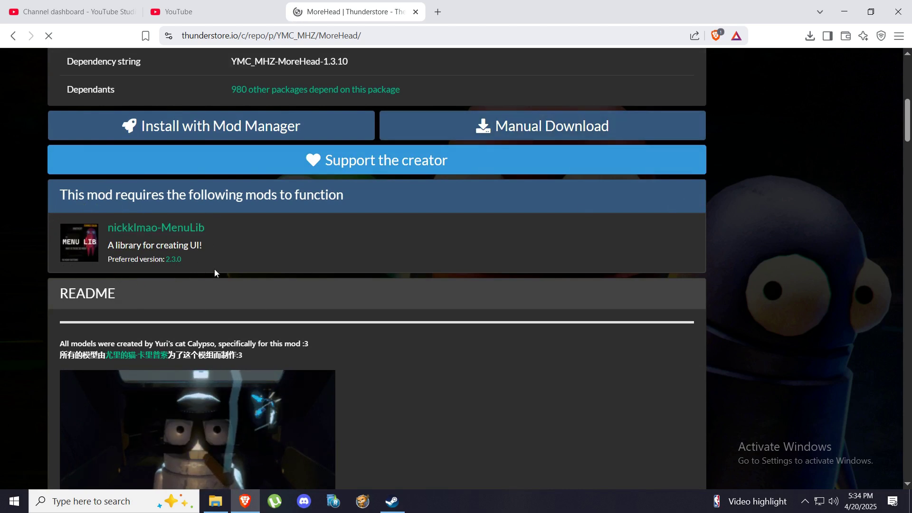
scroll(349, 225, "up", 3)
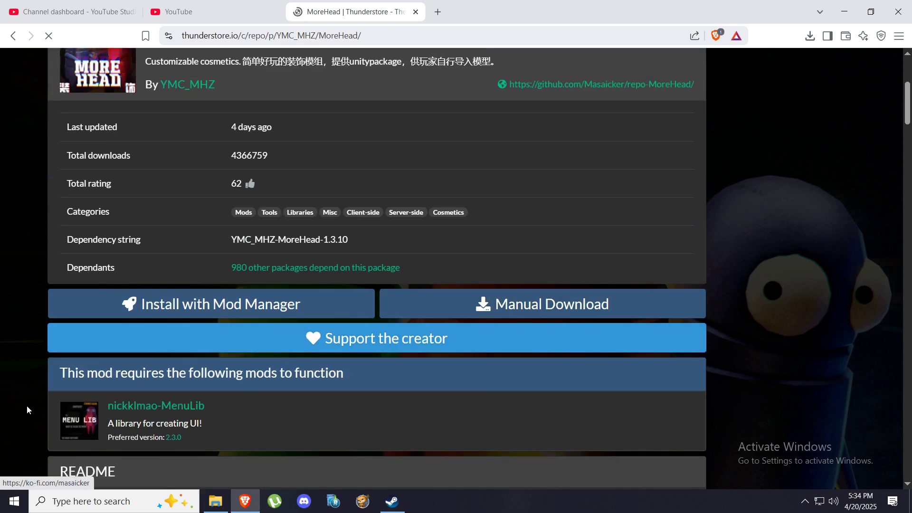
left_click(161, 407)
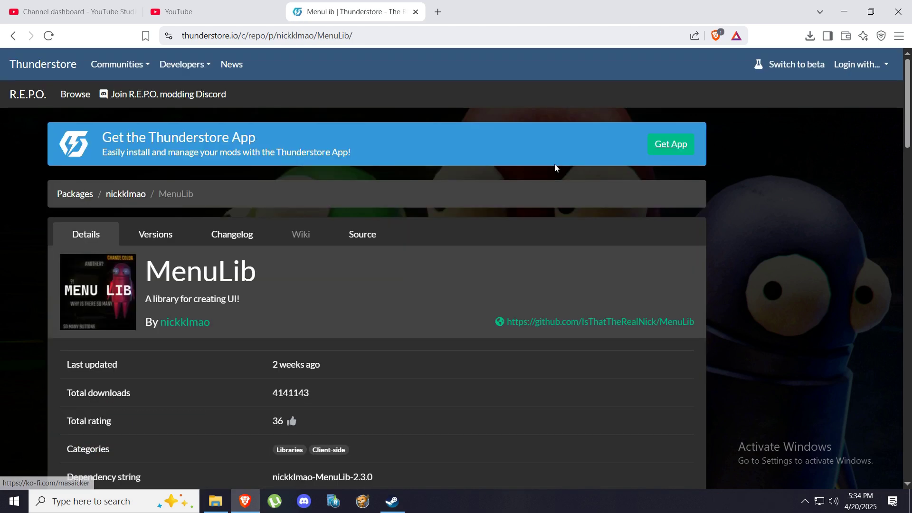
scroll(546, 284, "down", 5)
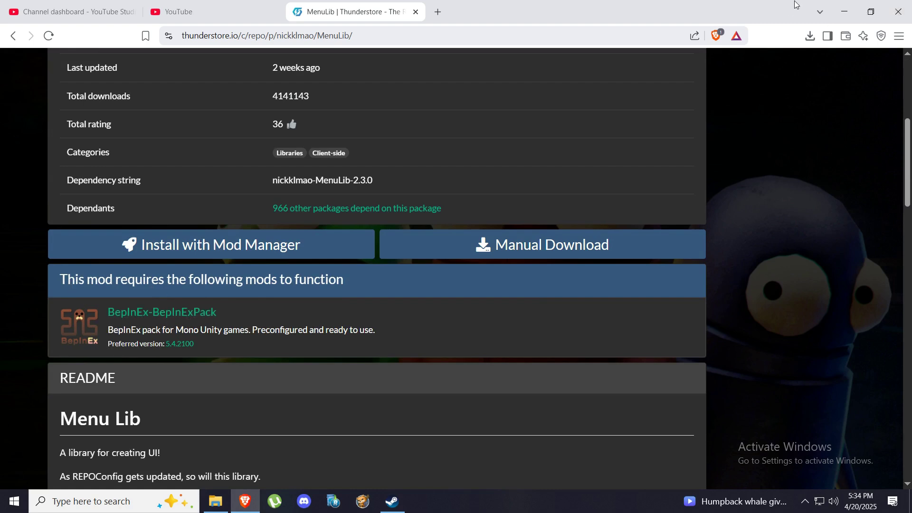
left_click(846, 7)
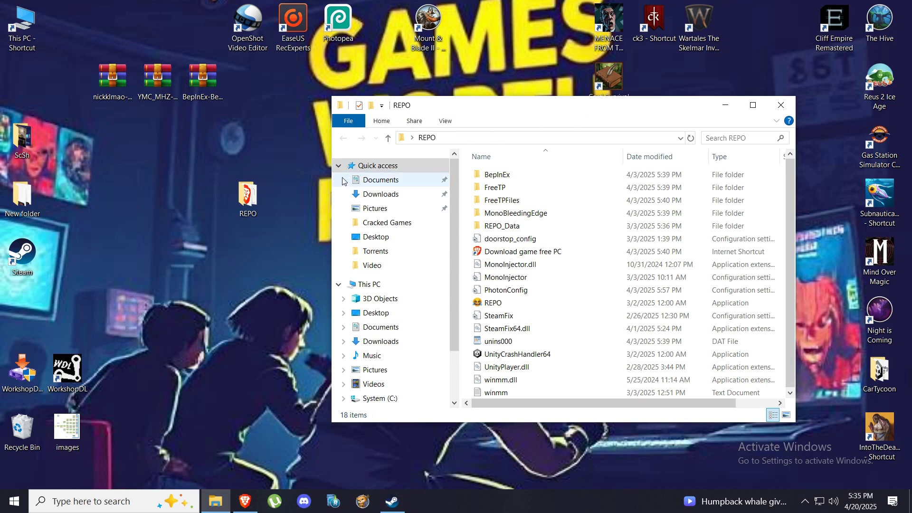
Copy doorstop_config.ini and winhttp.dll from the BepInExPack archive into REPO, overwriting existing files.
double_click(189, 87)
left_click_drag(388, 181, 324, 129)
left_click(512, 297)
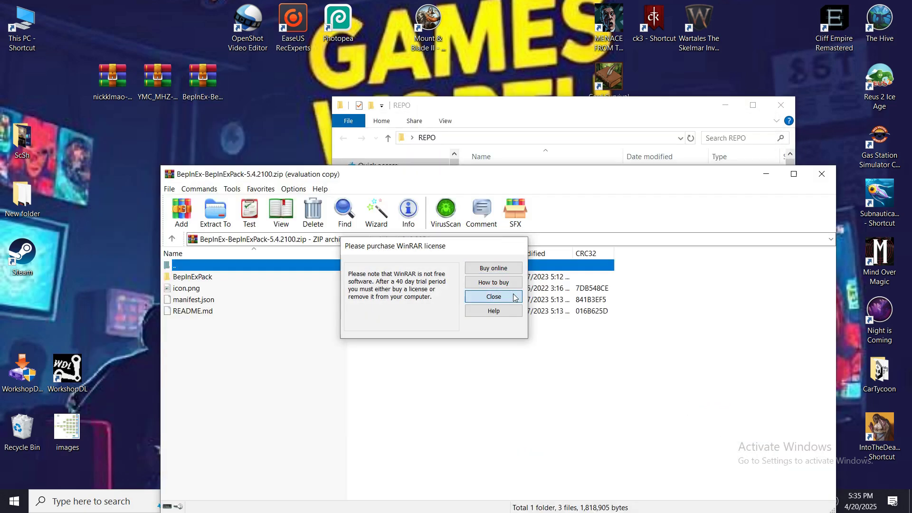
left_click_drag(835, 279, 434, 281)
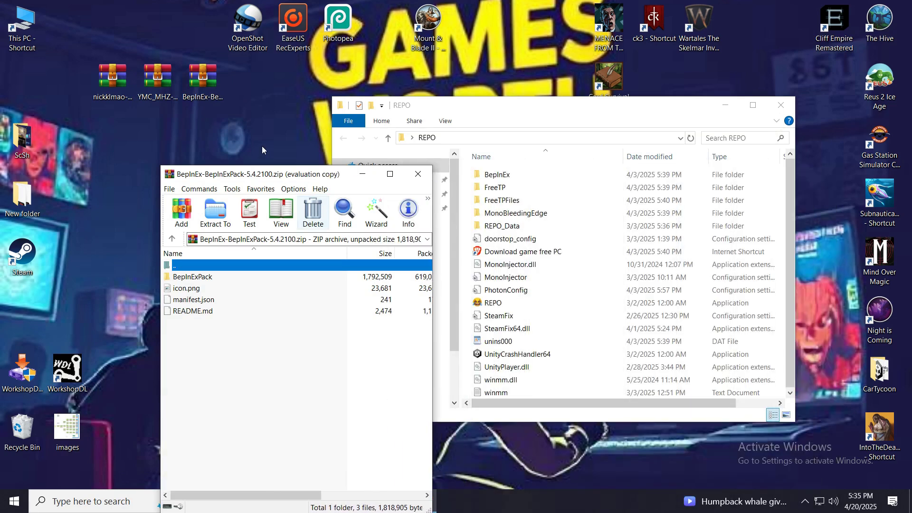
left_click_drag(280, 178, 160, 137)
double_click(84, 236)
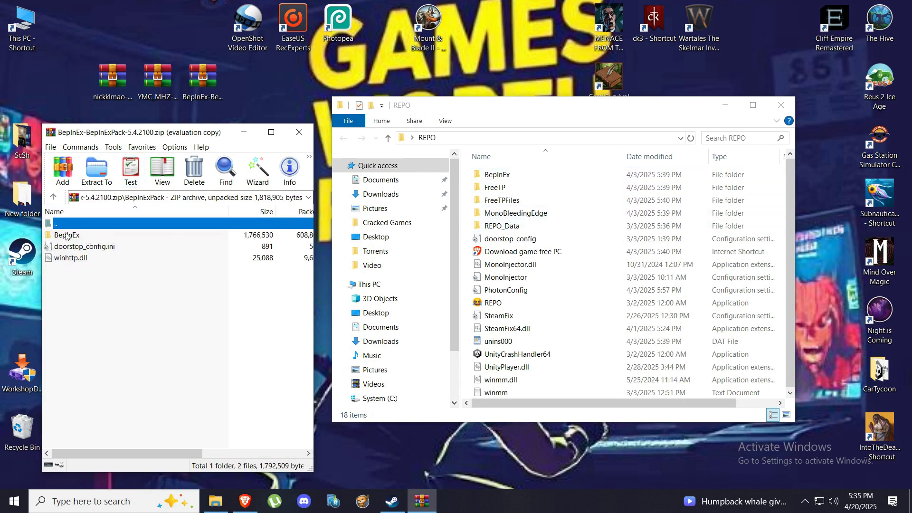
double_click(124, 227)
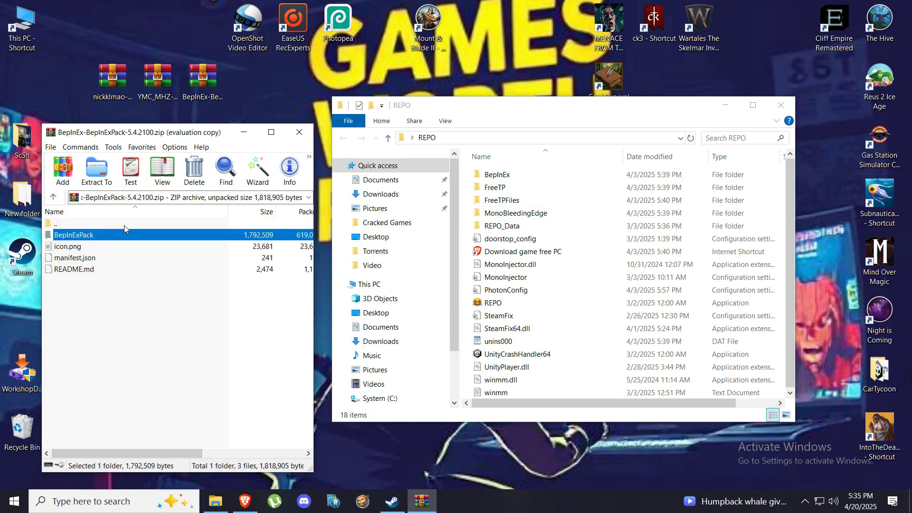
double_click(81, 236)
left_click_drag(71, 276, 470, 312)
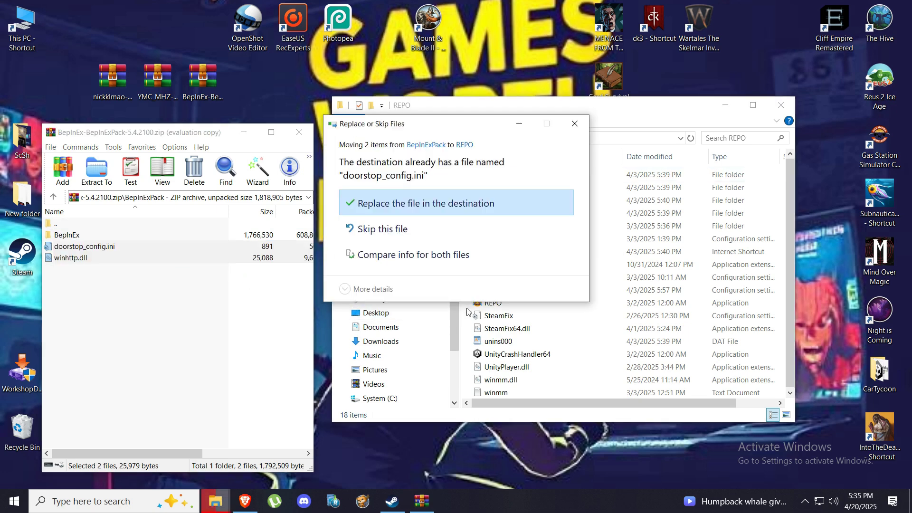
left_click(377, 202)
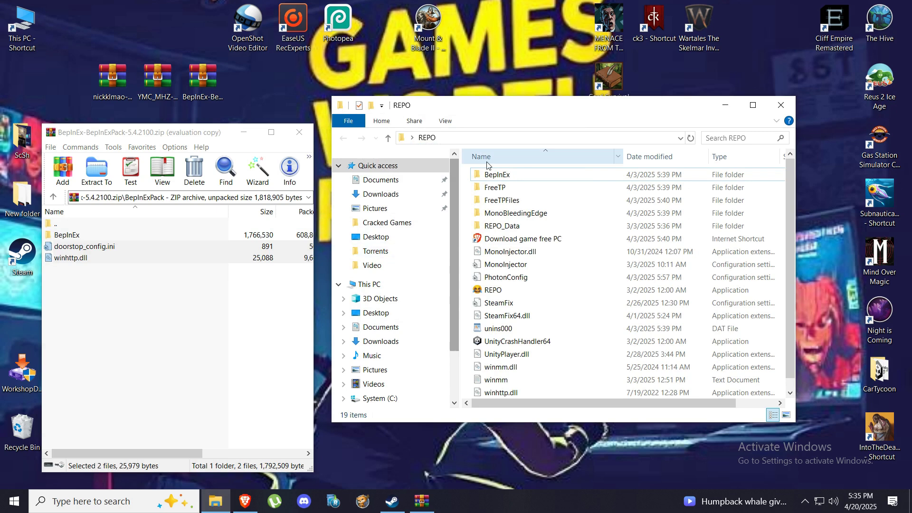
Copy the config and core folders into REPO\BepInEx, replacing existing files, and close the archive.
double_click(498, 175)
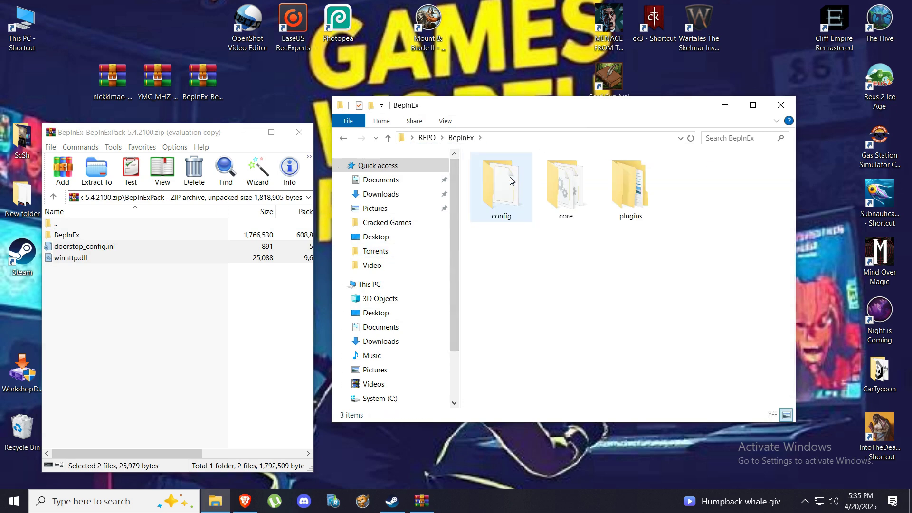
double_click(91, 236)
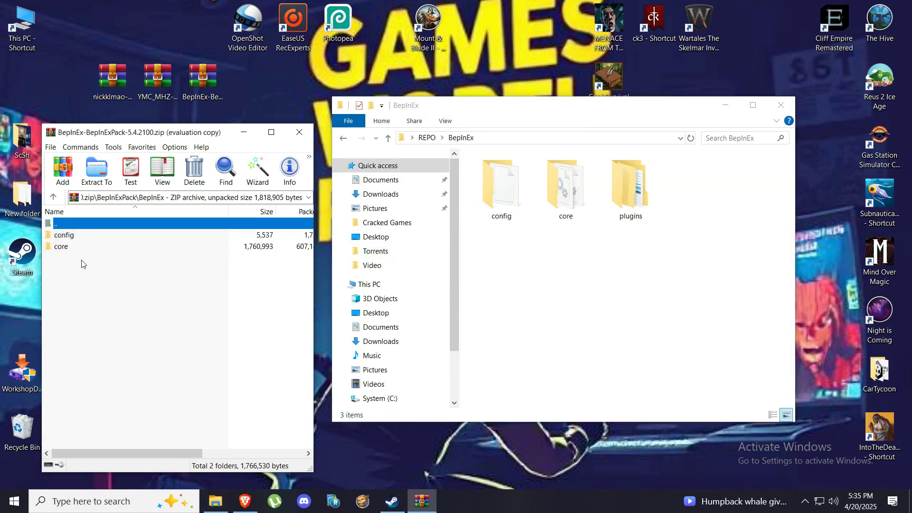
left_click_drag(81, 269, 642, 294)
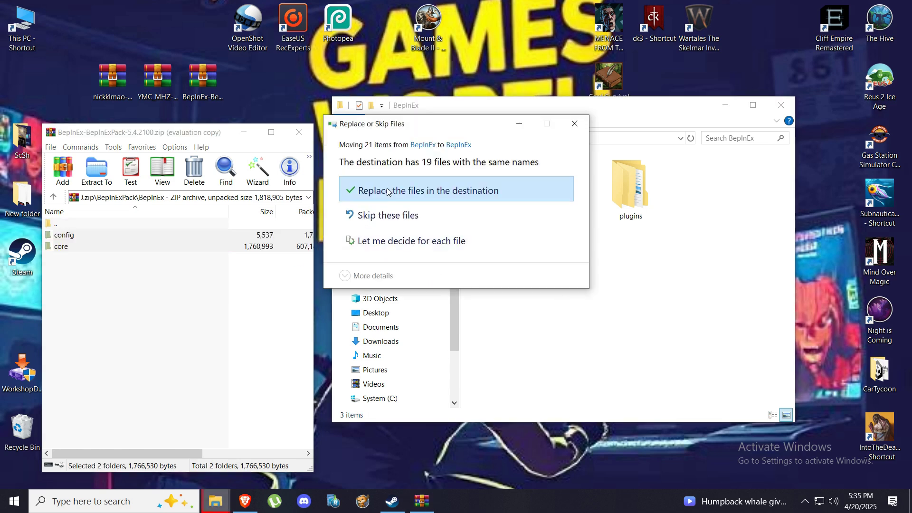
left_click(387, 191)
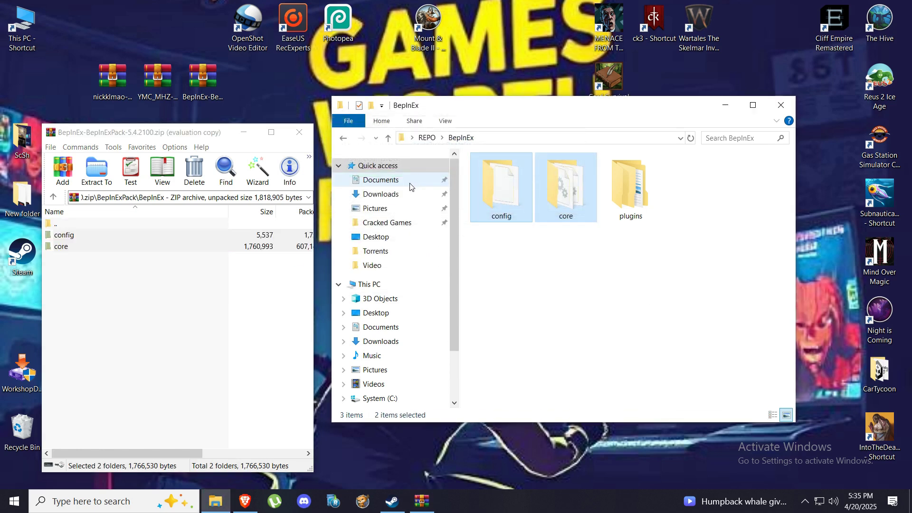
left_click(299, 132)
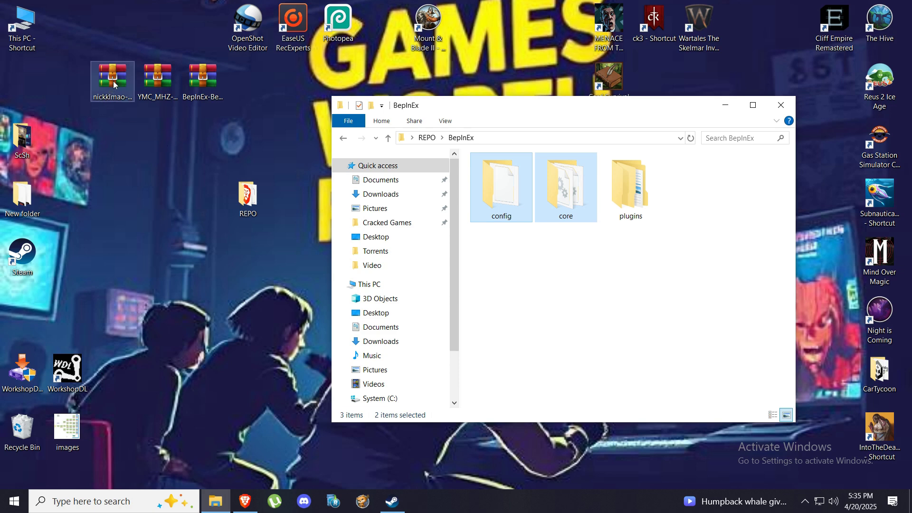
Copy the five MenuLib files into REPO\BepInEx\plugins and close the MenuLib archive.
left_click_drag(202, 84, 67, 203)
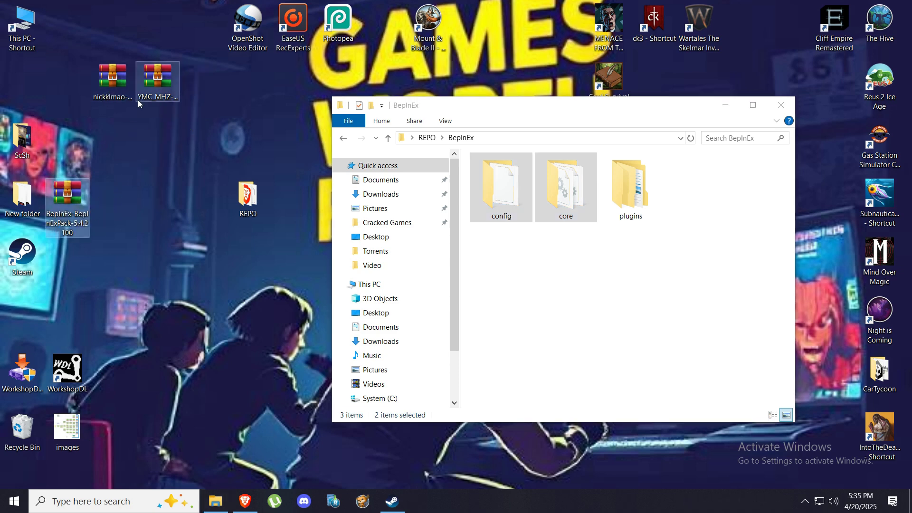
double_click(113, 79)
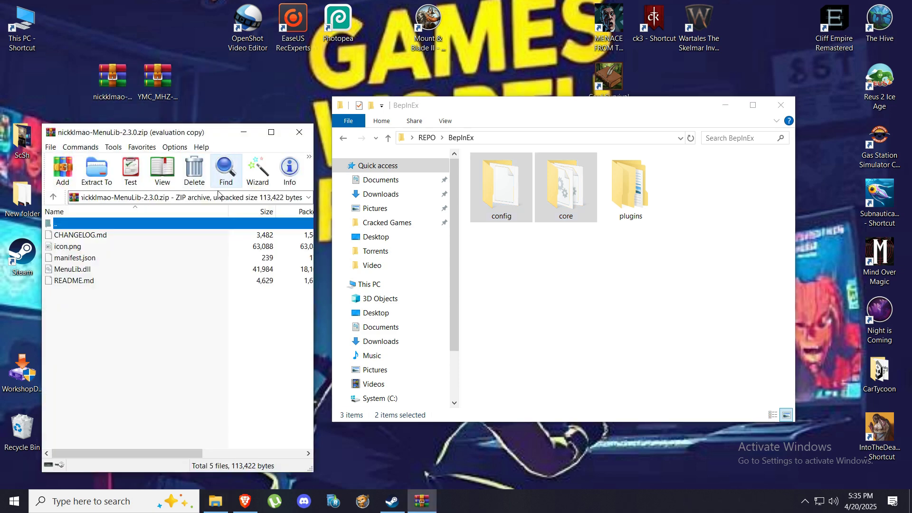
double_click(631, 186)
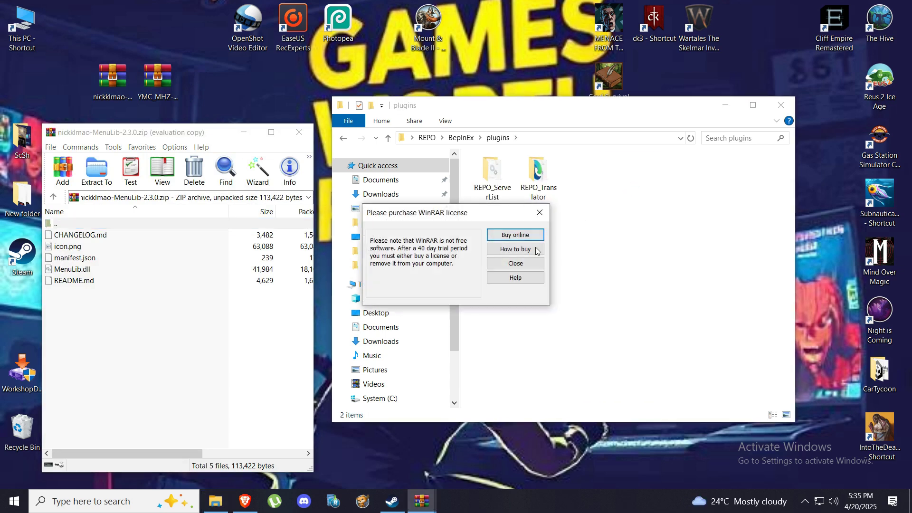
left_click(516, 264)
left_click(461, 137)
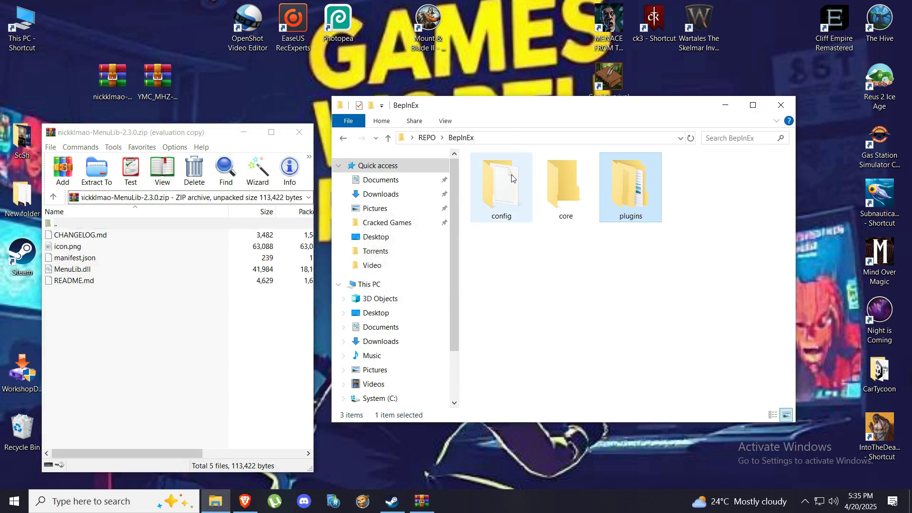
double_click(634, 192)
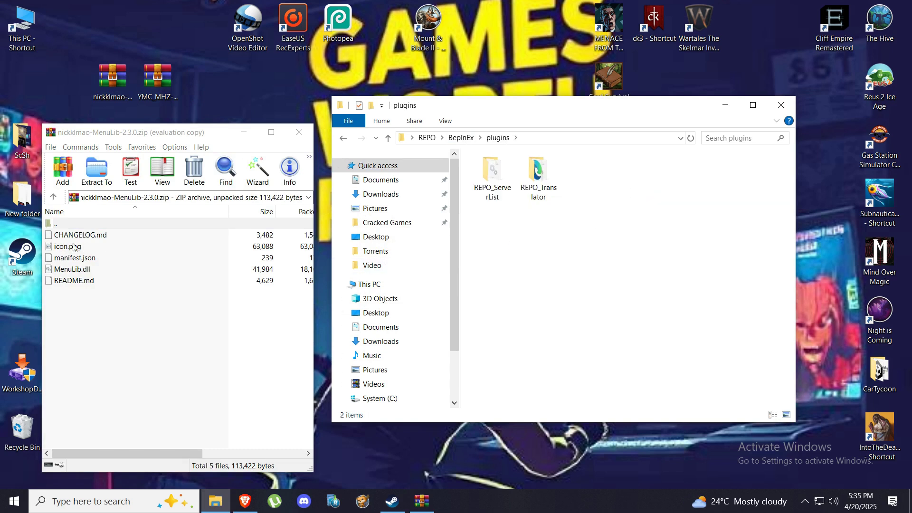
left_click_drag(87, 302, 585, 288)
left_click(300, 132)
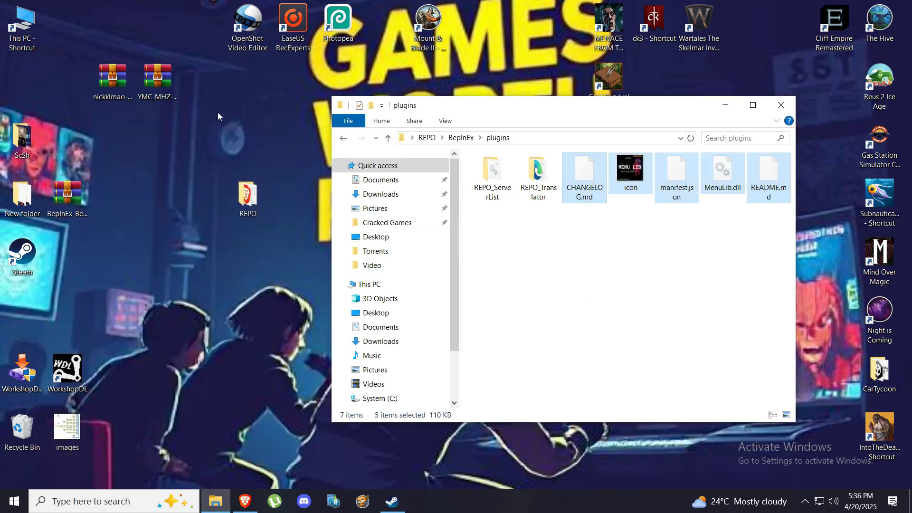
Copy the MoreHead folder from the MoreHead archive into plugins and close the archive.
double_click(158, 82)
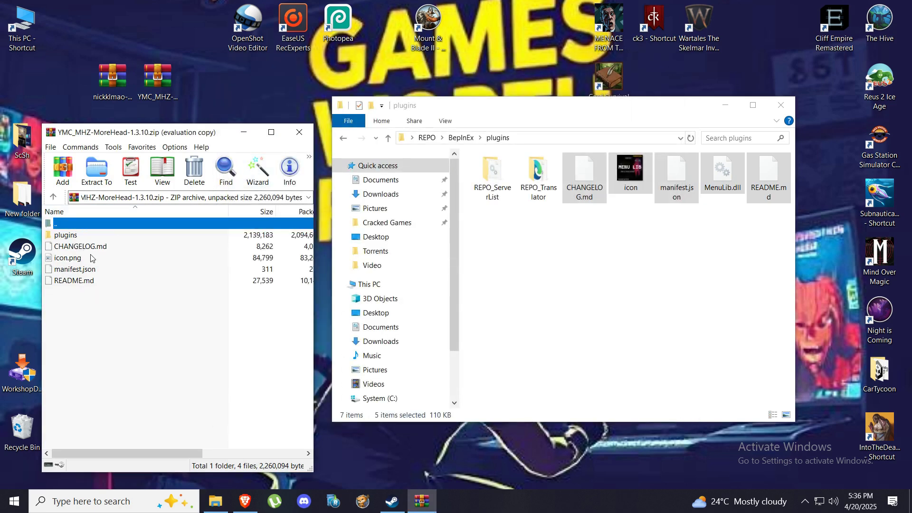
double_click(69, 236)
left_click_drag(71, 235, 533, 279)
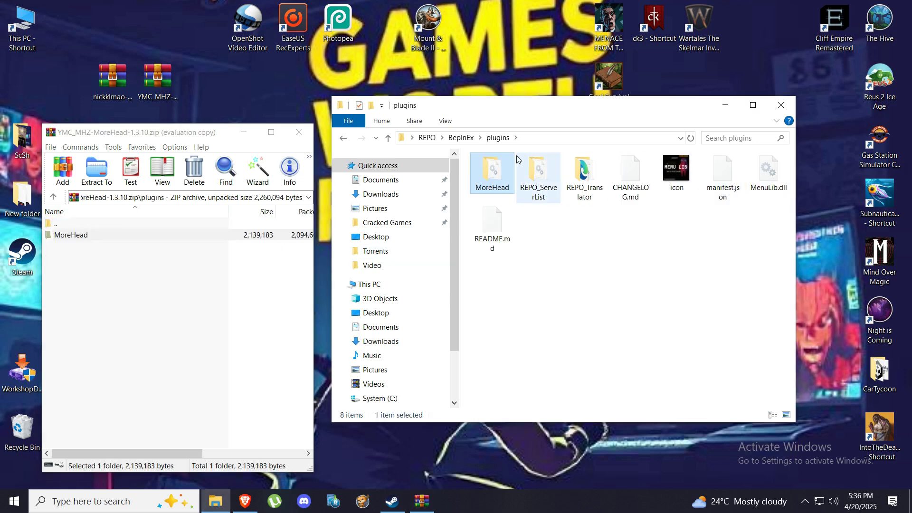
left_click(299, 132)
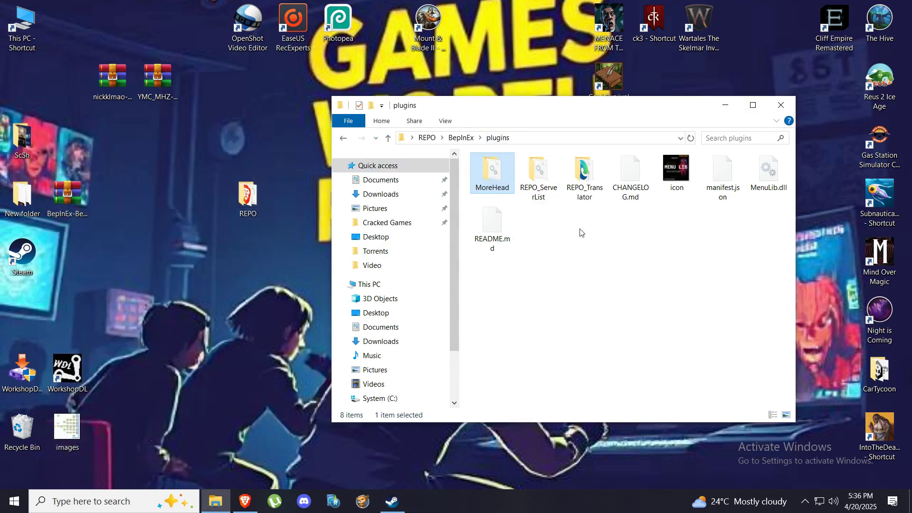
Delete Translate_RU from REPO_Translator, leaving only REPO_Translator.dll, and return to plugins.
double_click(588, 192)
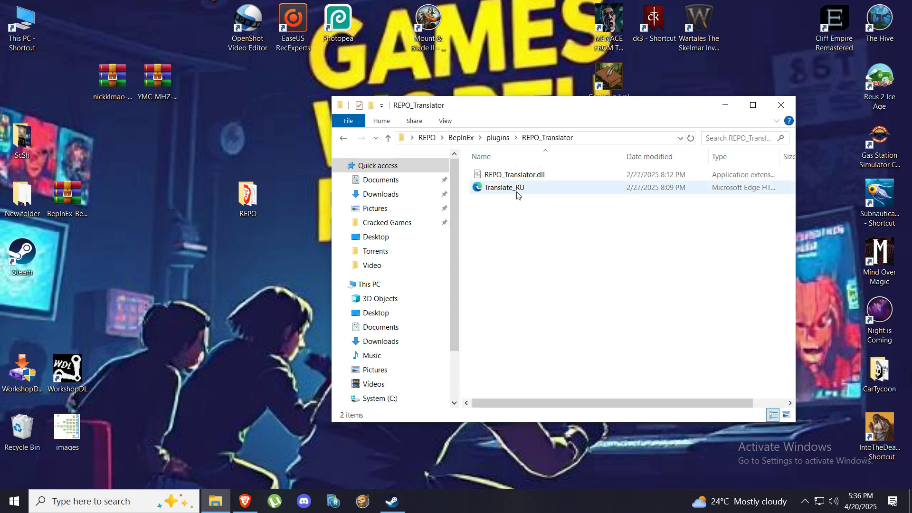
left_click(515, 193)
left_click(503, 139)
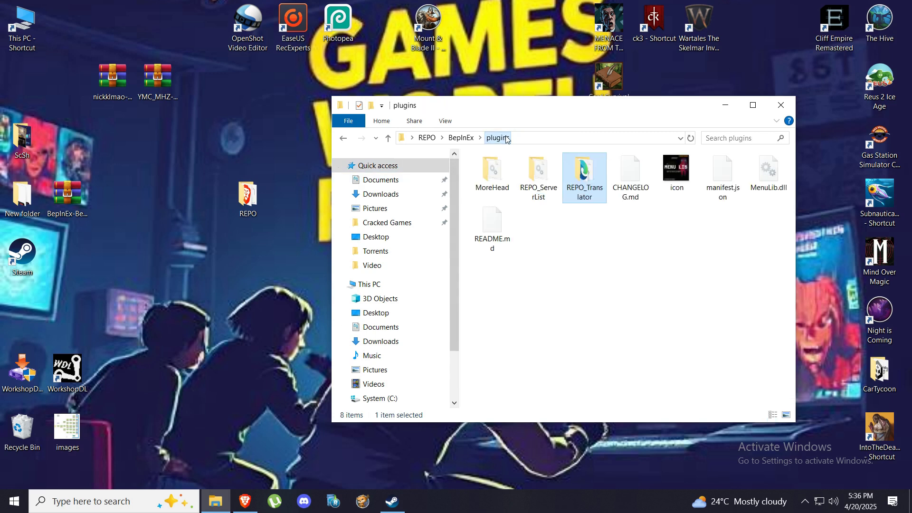
double_click(579, 183)
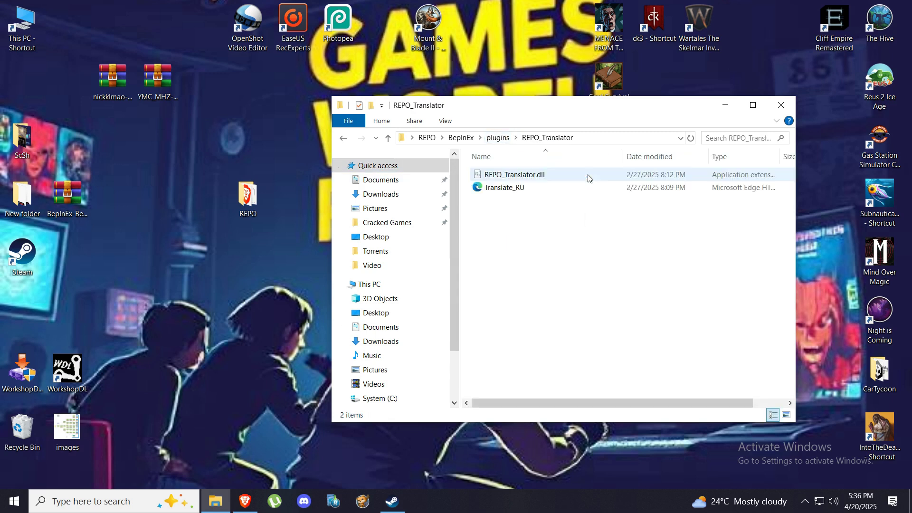
left_click(527, 187)
key("Delete")
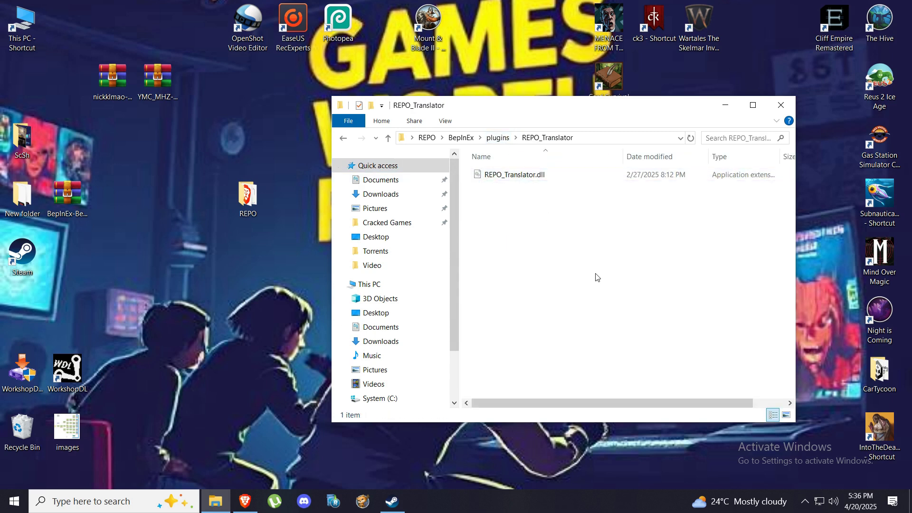
left_click(343, 139)
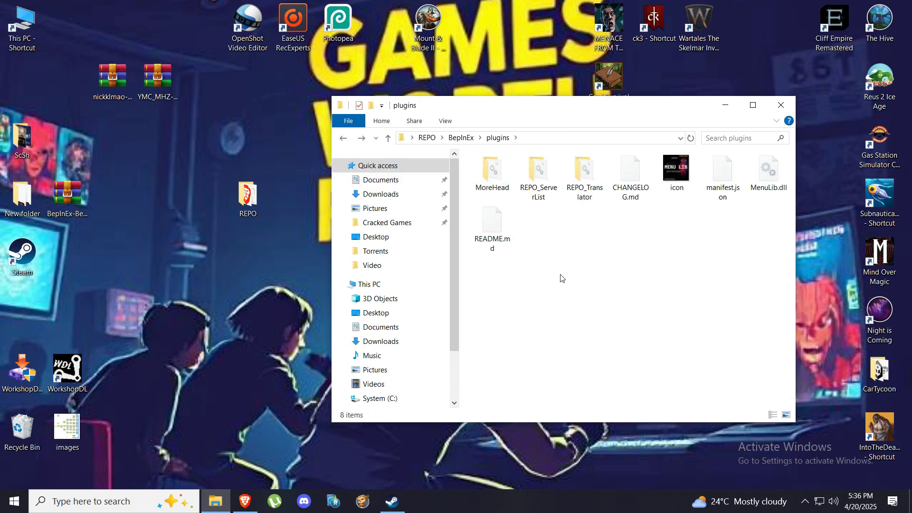
key("alt+Right")
left_click(342, 140)
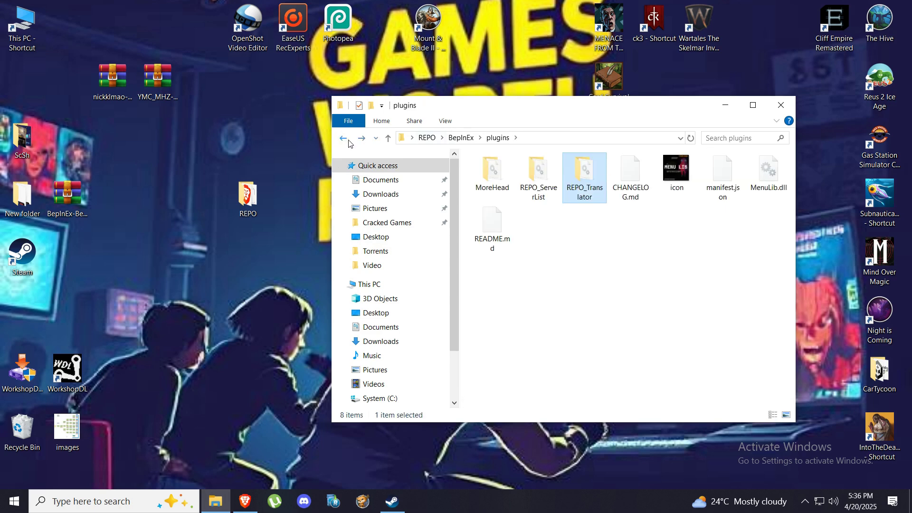
Go up to the REPO game folder, close the freetp.org tab, and minimize Brave.
left_click(420, 142)
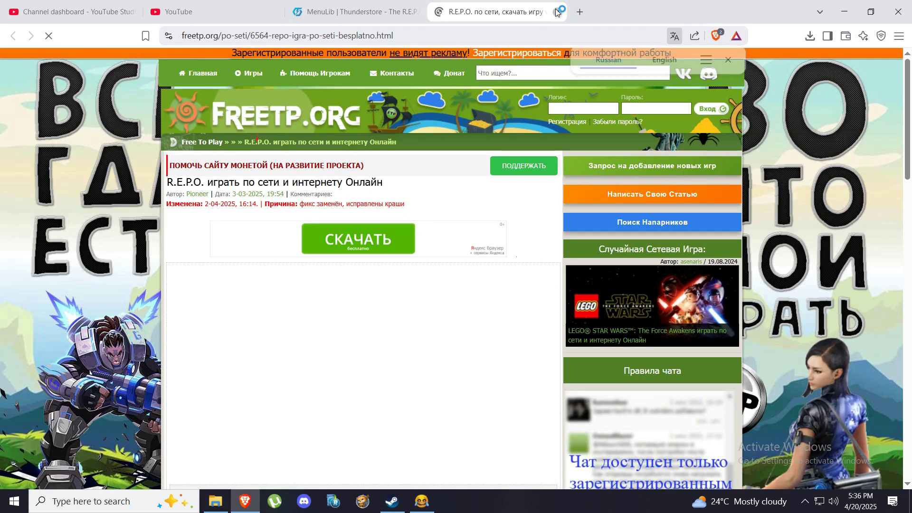
left_click(556, 11)
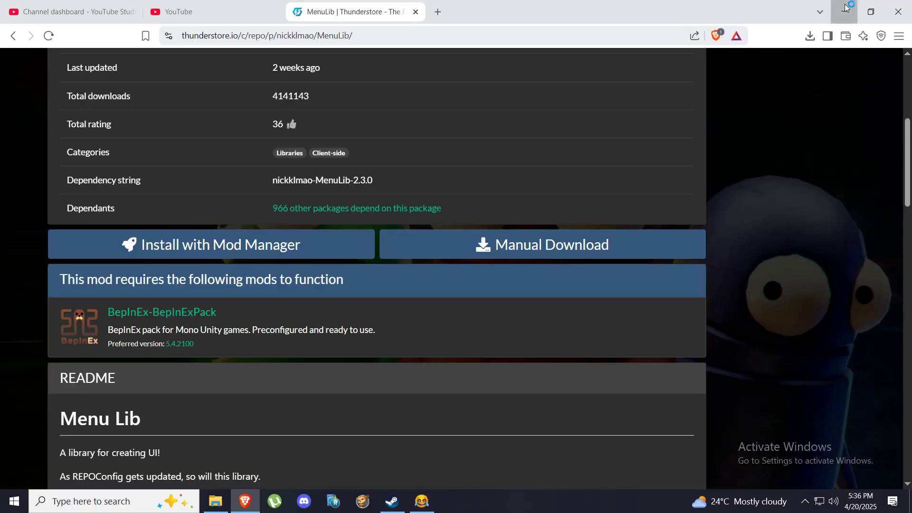
left_click(837, 8)
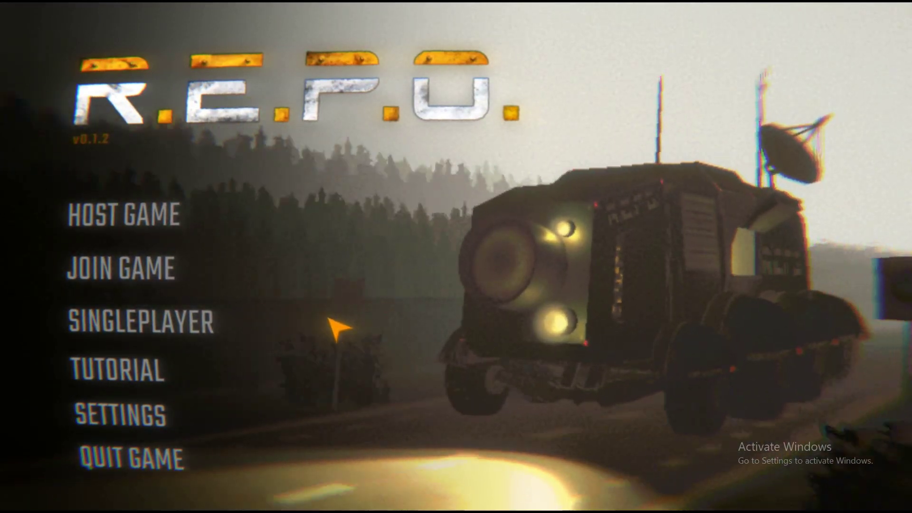
Host a multiplayer game on a new save, confirming both prompts to reach the lobby.
left_click(141, 228)
left_click(380, 354)
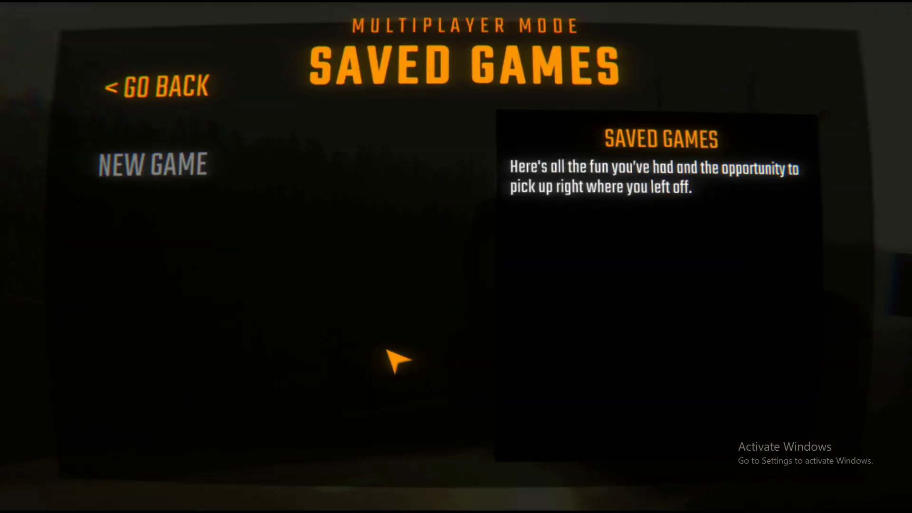
left_click(181, 154)
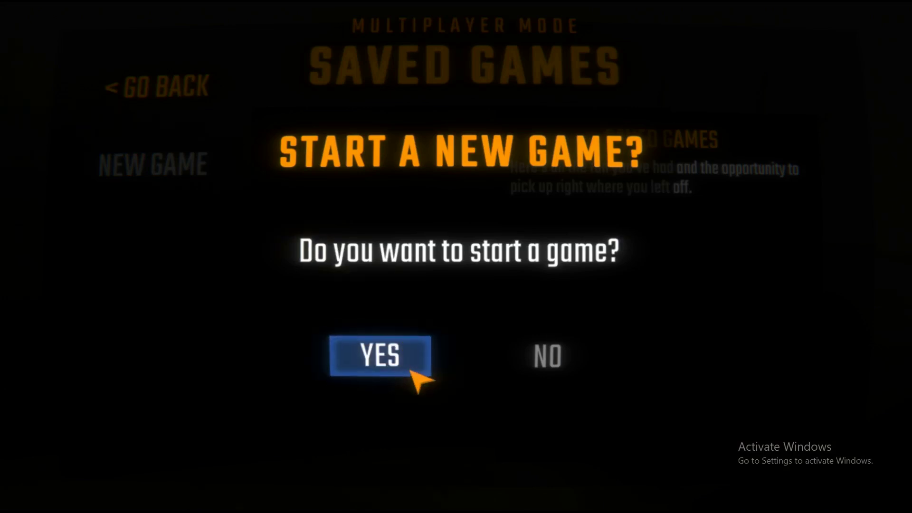
left_click(394, 366)
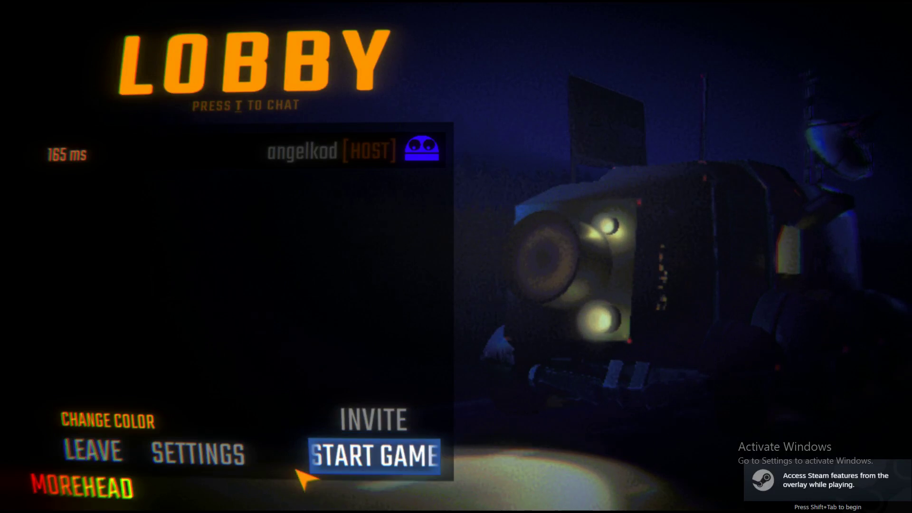
In MoreHead, remove CLOWNNOSE and FOXMASK, equip ODRADEKB, then open friend invites.
left_click(110, 499)
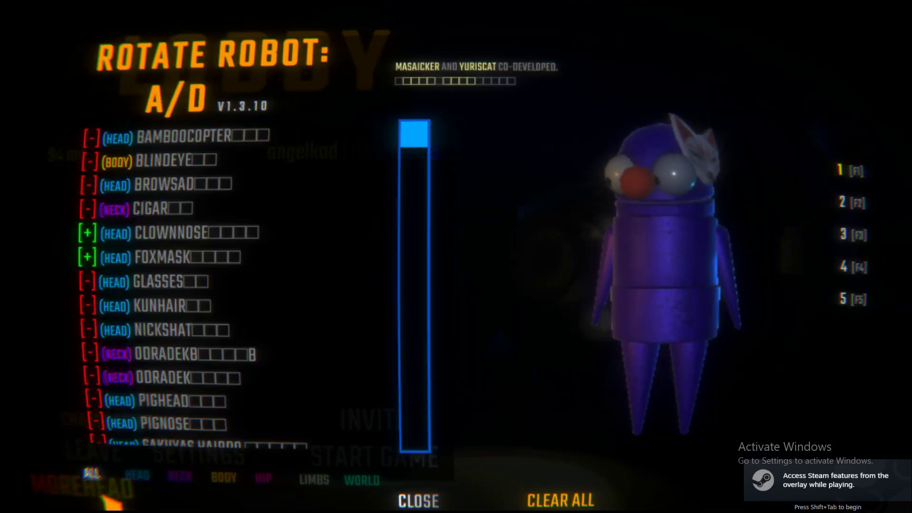
left_click(170, 240)
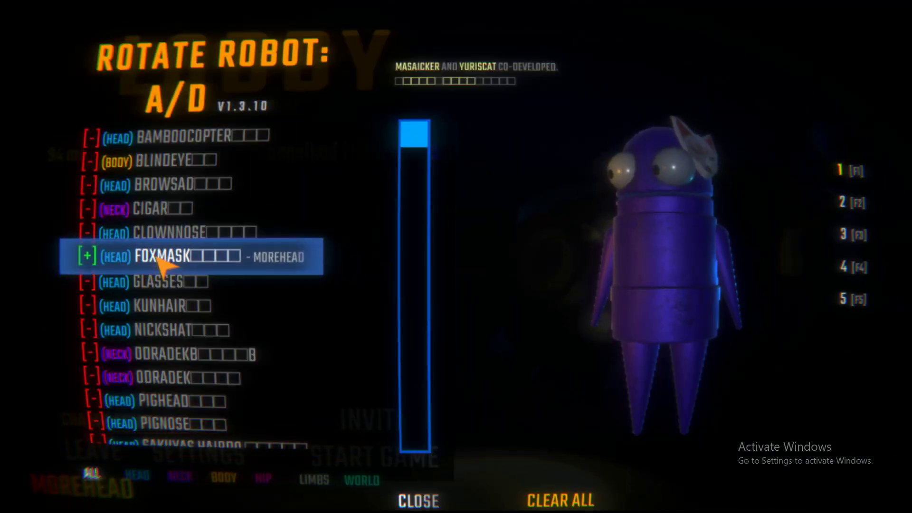
left_click(162, 258)
left_click(164, 354)
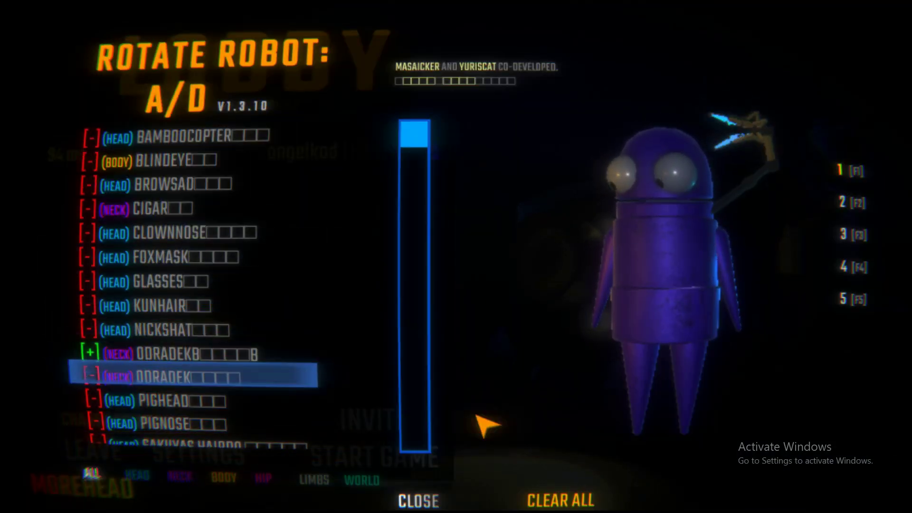
left_click(418, 498)
left_click(373, 412)
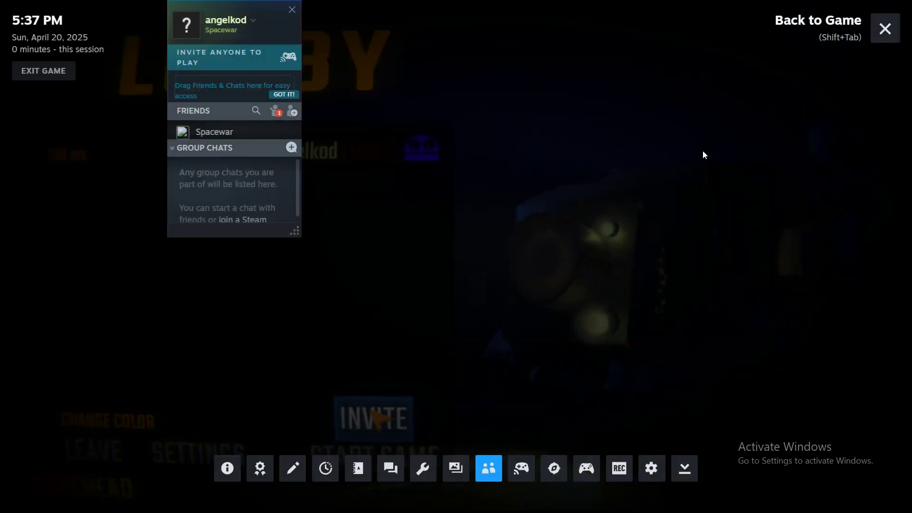
Dismiss the Steam friends overlay so the R.E.P.O. lobby shows again with MoreHead available.
left_click(882, 30)
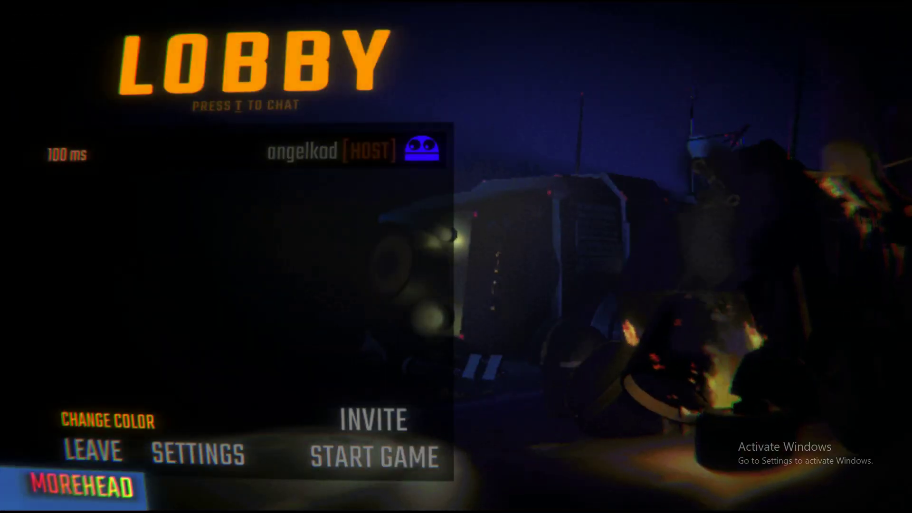